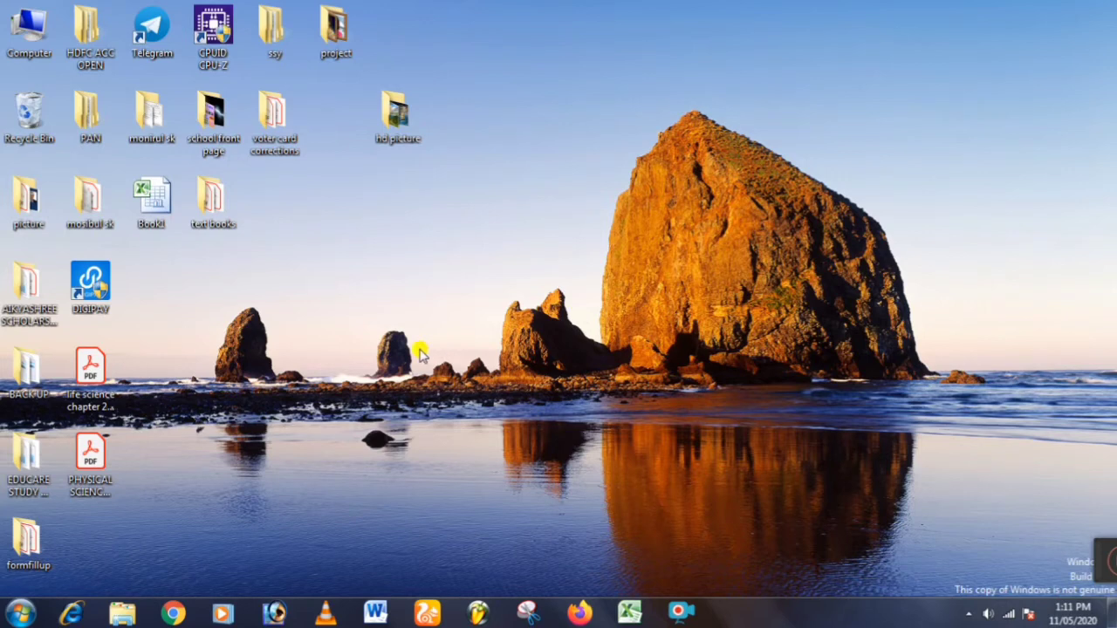
Open the hd picture folder on the desktop, view abstract_0032, dismiss the Software Licensing window, and close the picture.
double_click(402, 128)
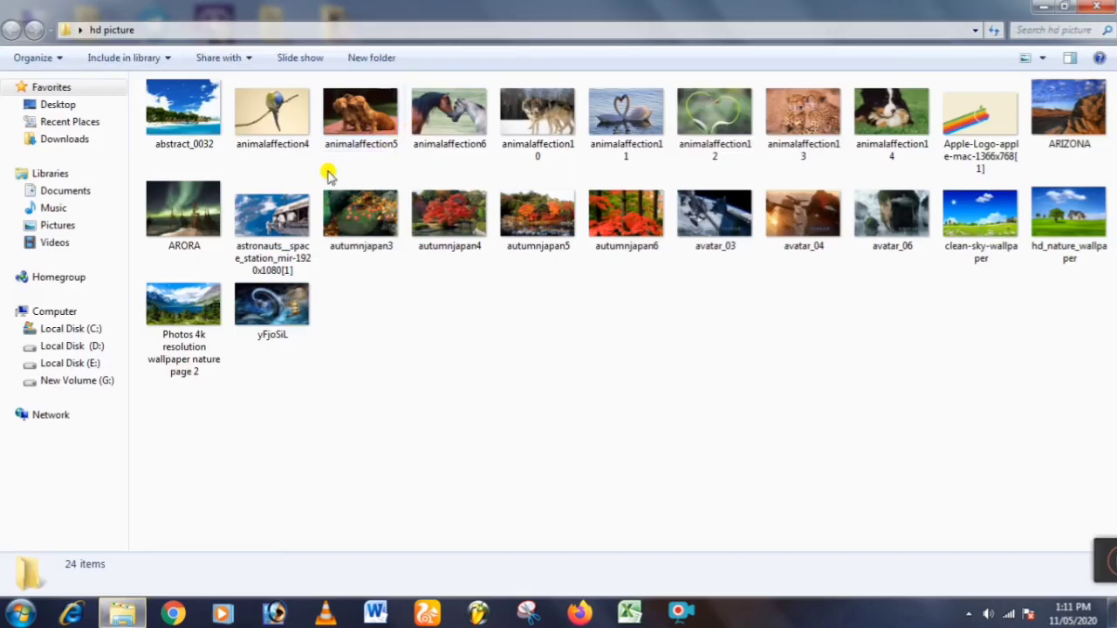
double_click(199, 123)
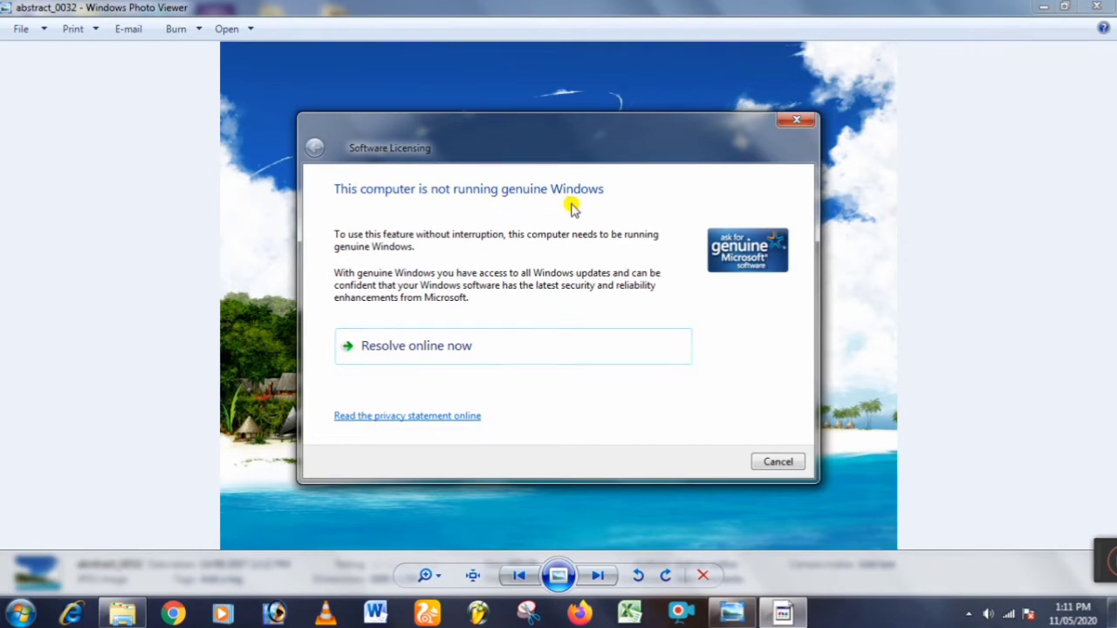
click(796, 123)
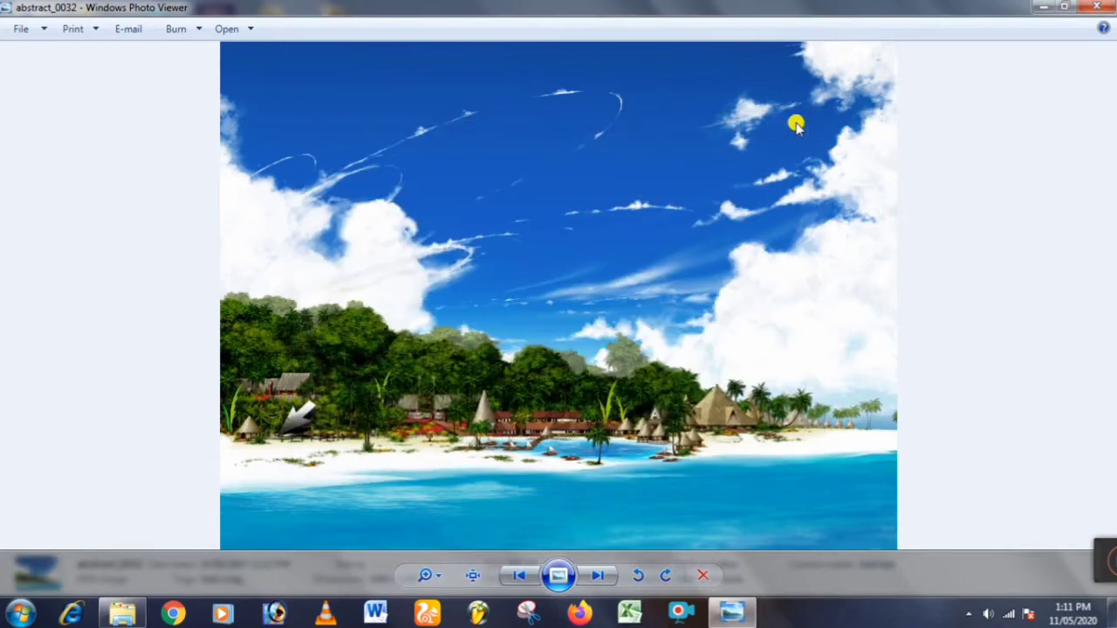
click(1096, 7)
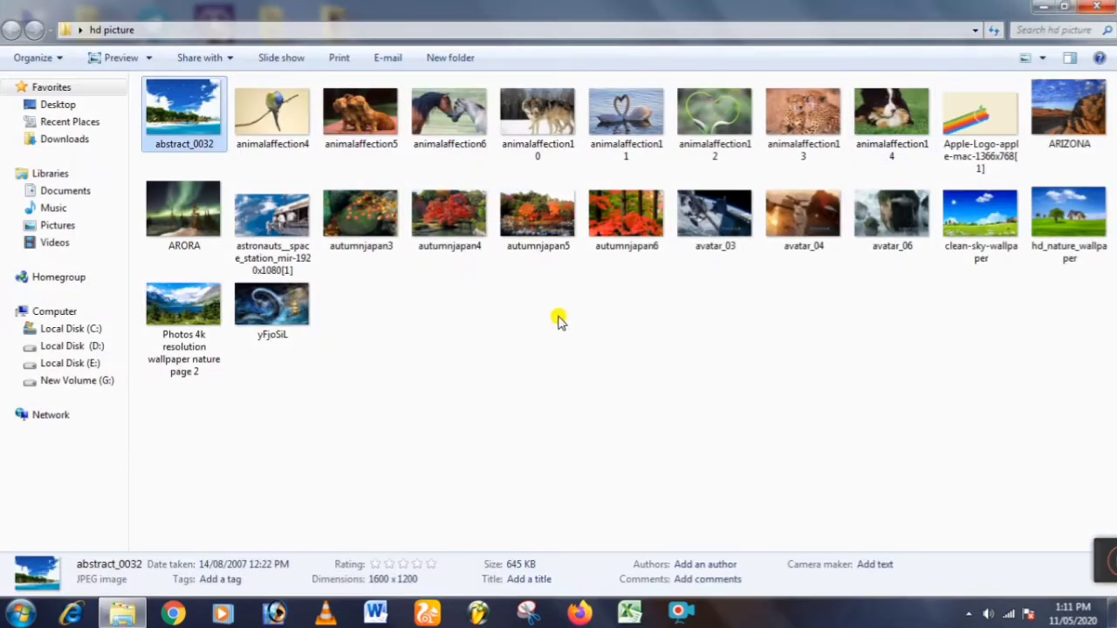
View animalaffection6 and animalaffection10 in turn, dismissing the Software Licensing window and closing each picture.
click(443, 129)
double_click(443, 129)
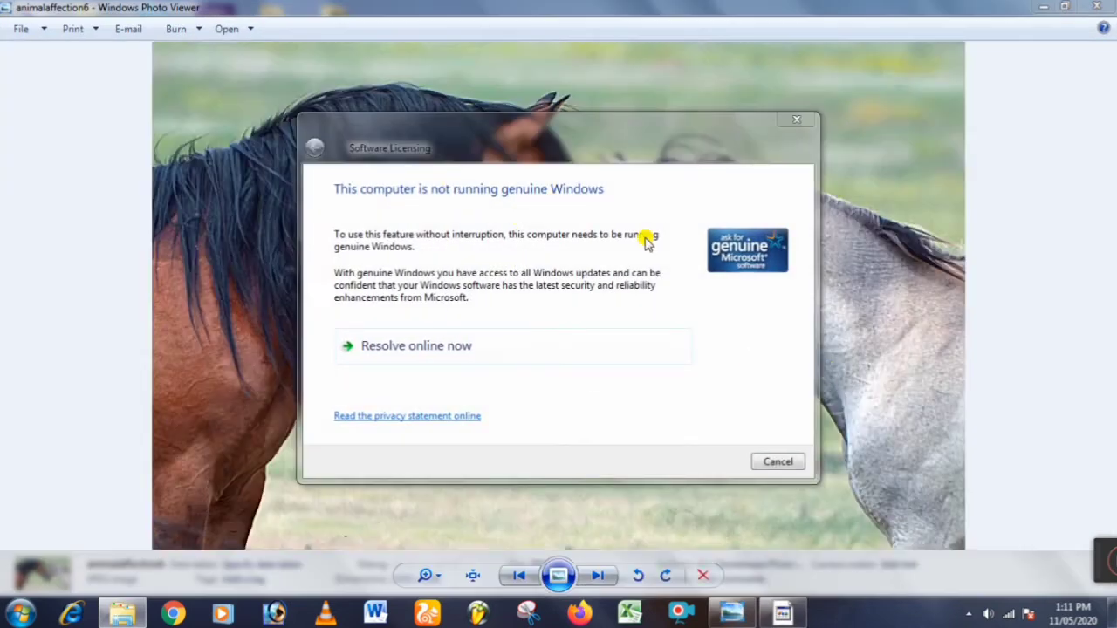
click(795, 121)
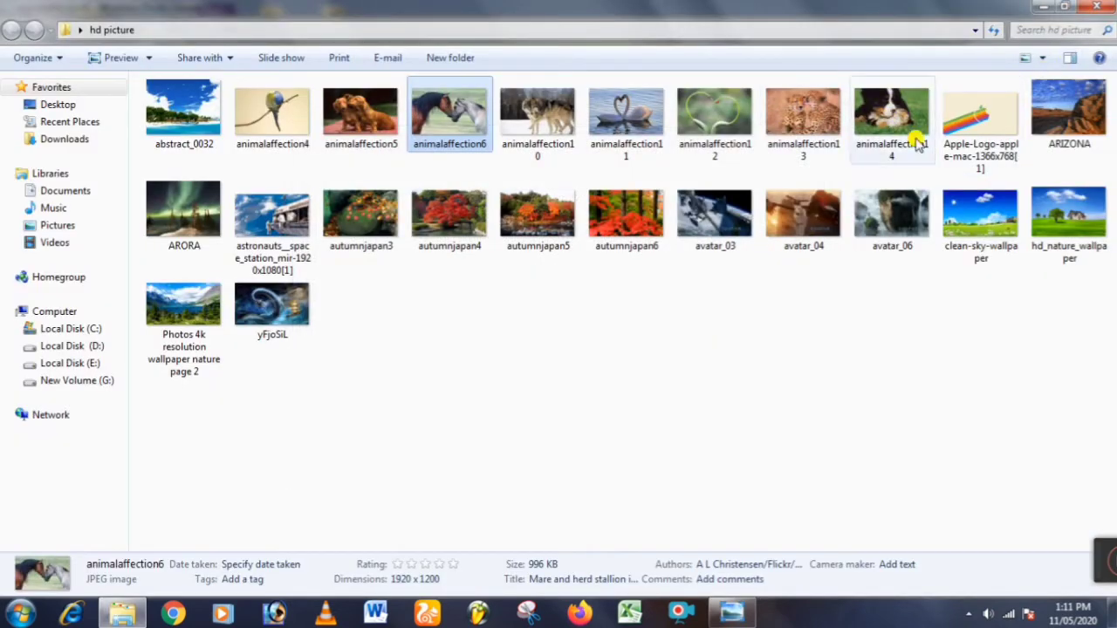
double_click(557, 147)
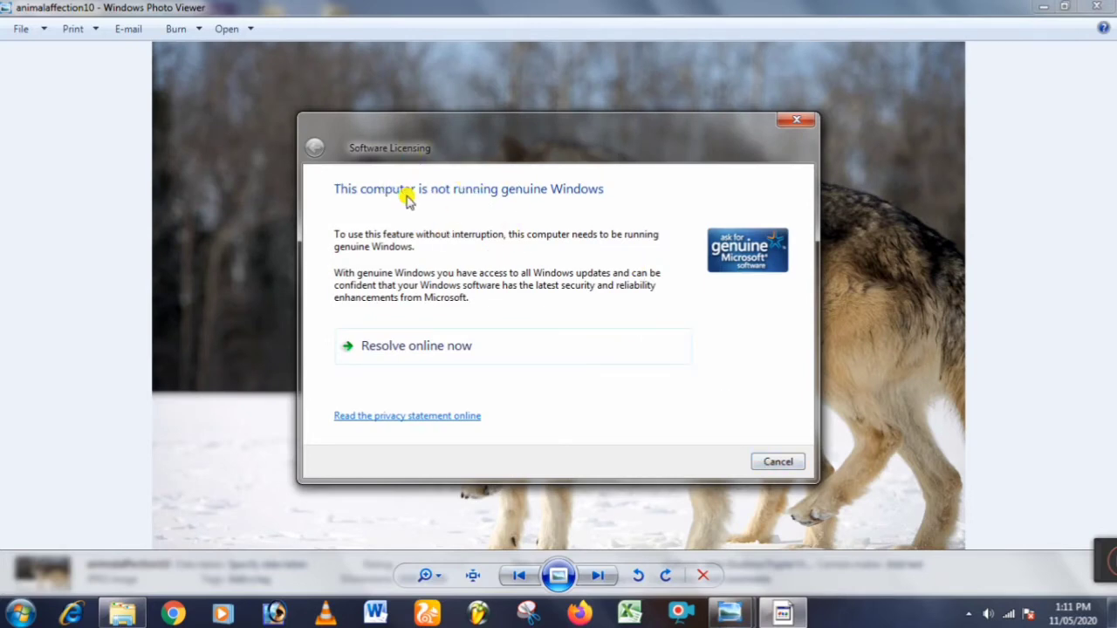
click(797, 120)
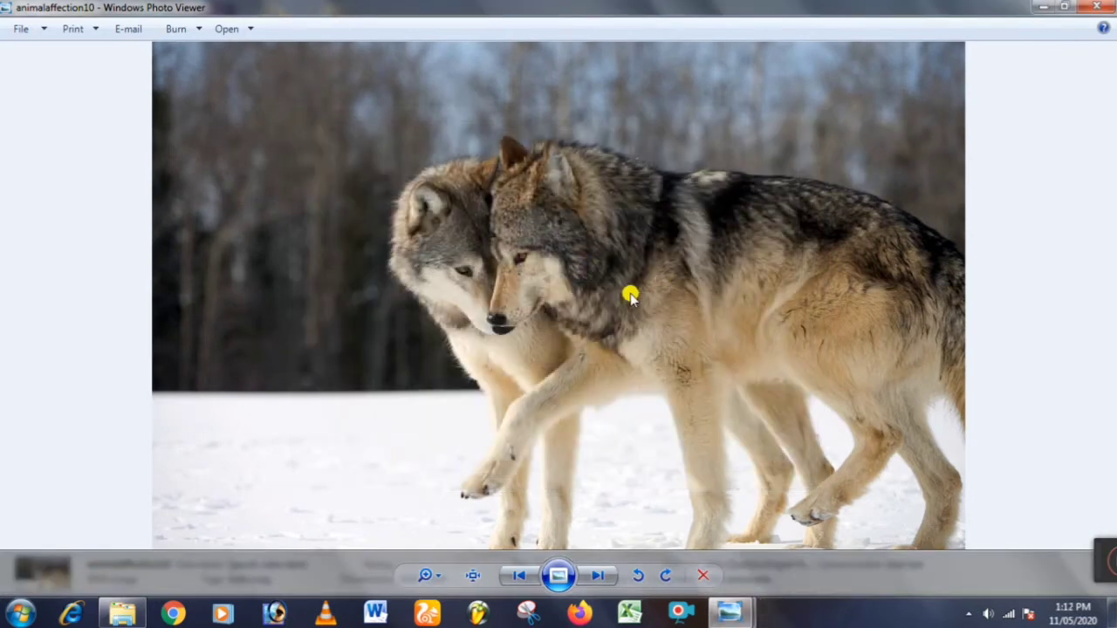
click(1096, 7)
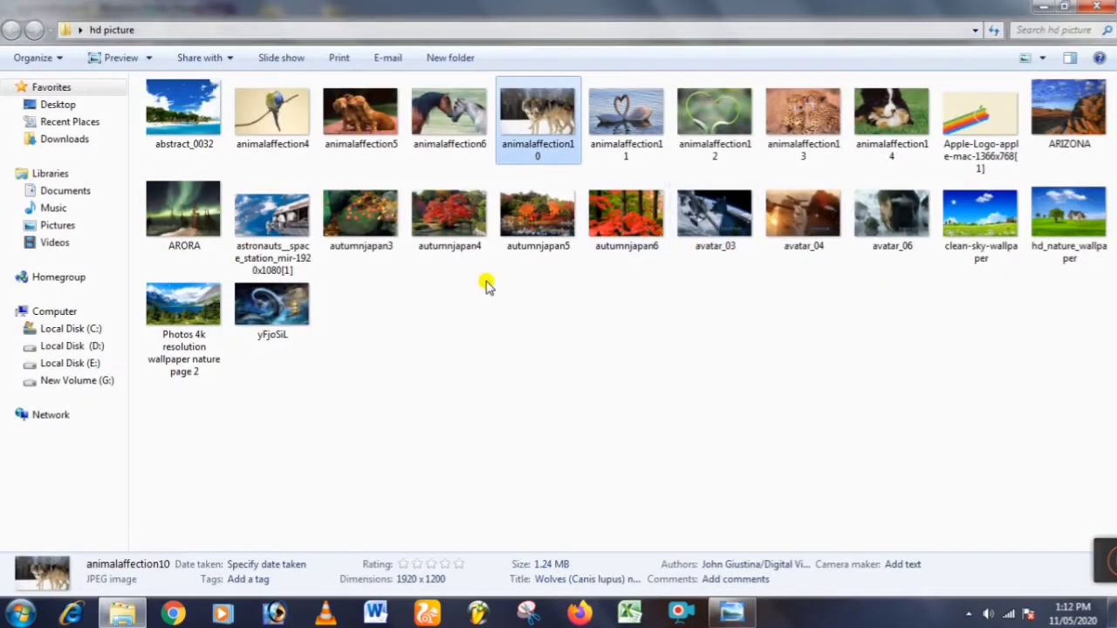
View the yFjoSiL and clean-sky-wallpaper pictures, dismissing the Software Licensing window each time.
double_click(273, 301)
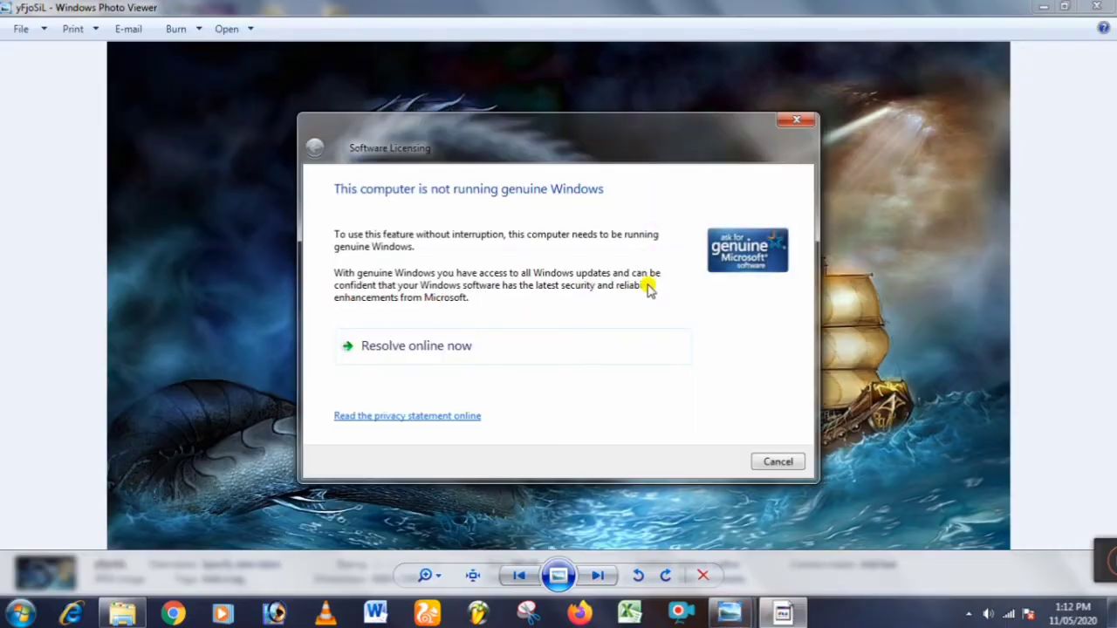
click(798, 120)
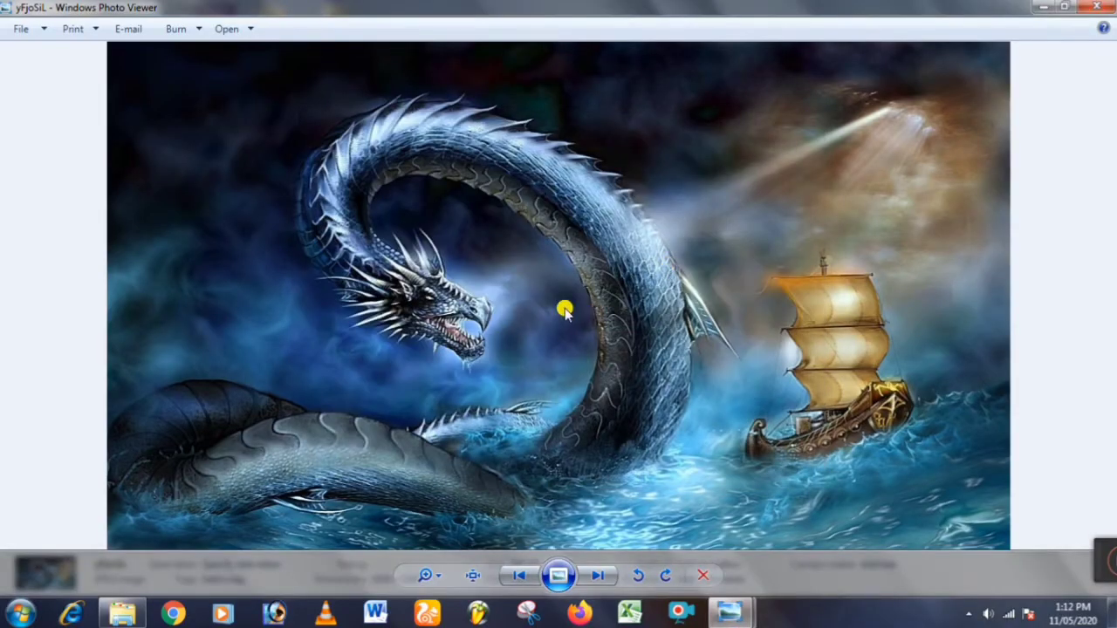
click(1096, 7)
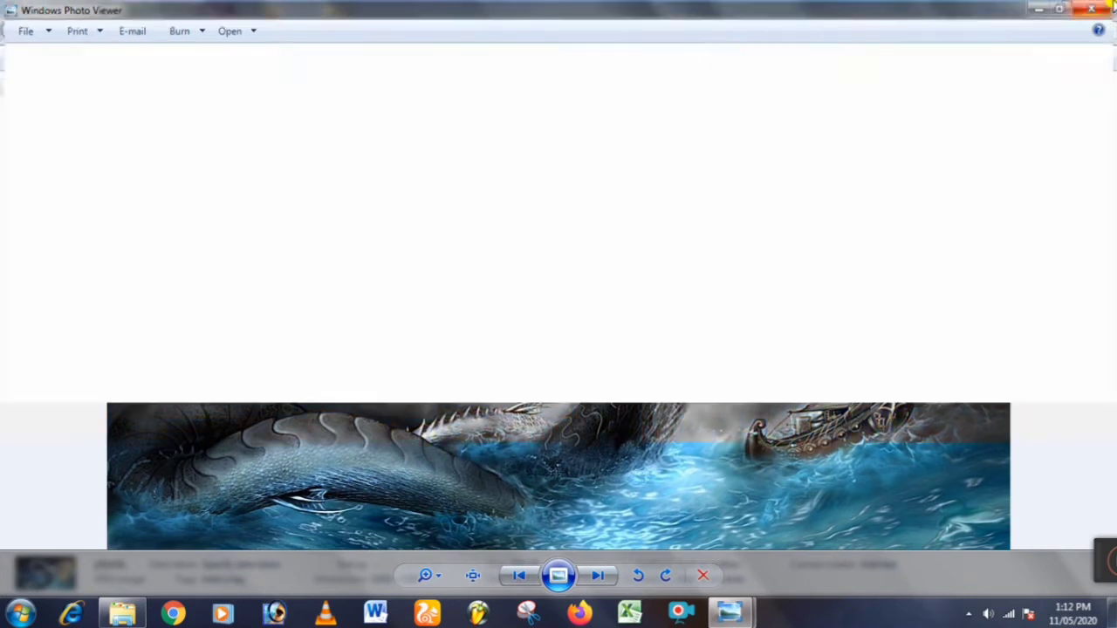
double_click(978, 228)
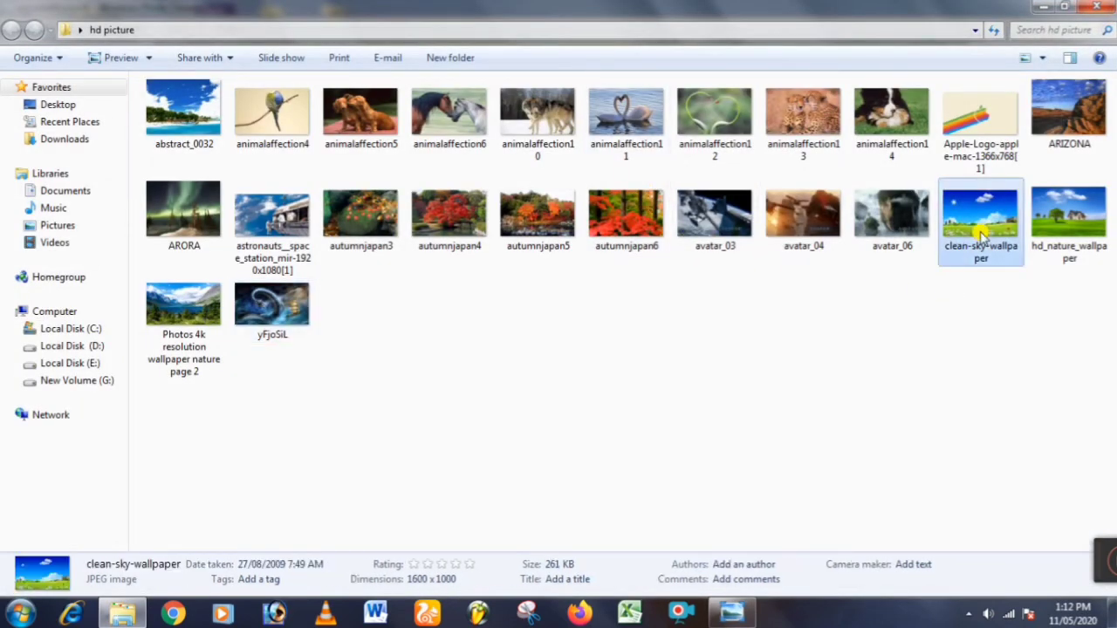
click(791, 454)
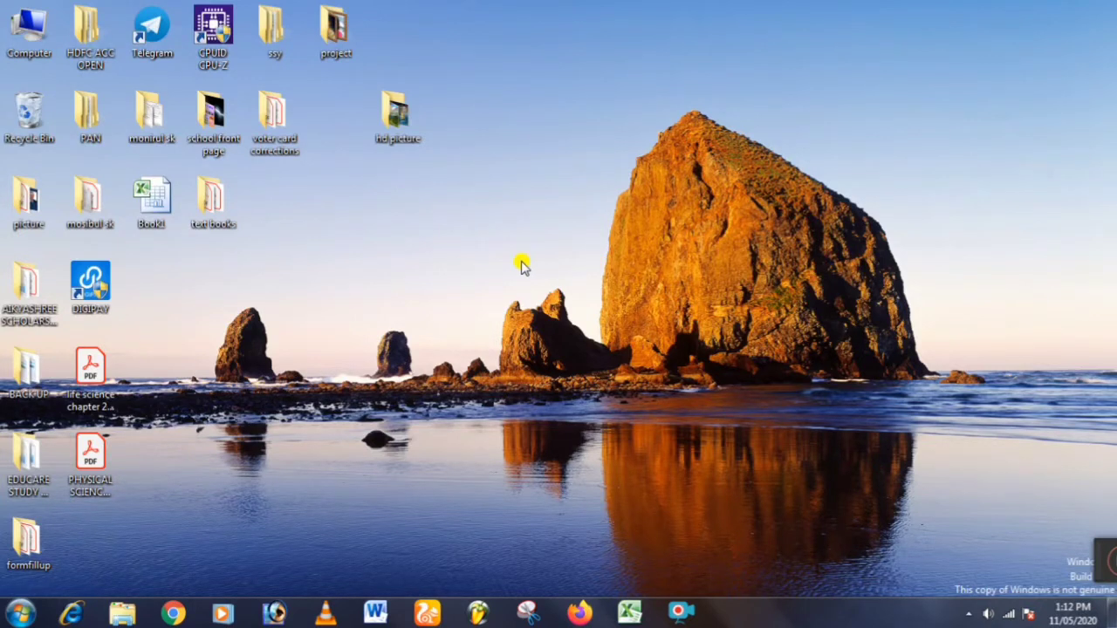
Open the Computer properties to check the Windows activation status.
right_click(18, 40)
click(80, 195)
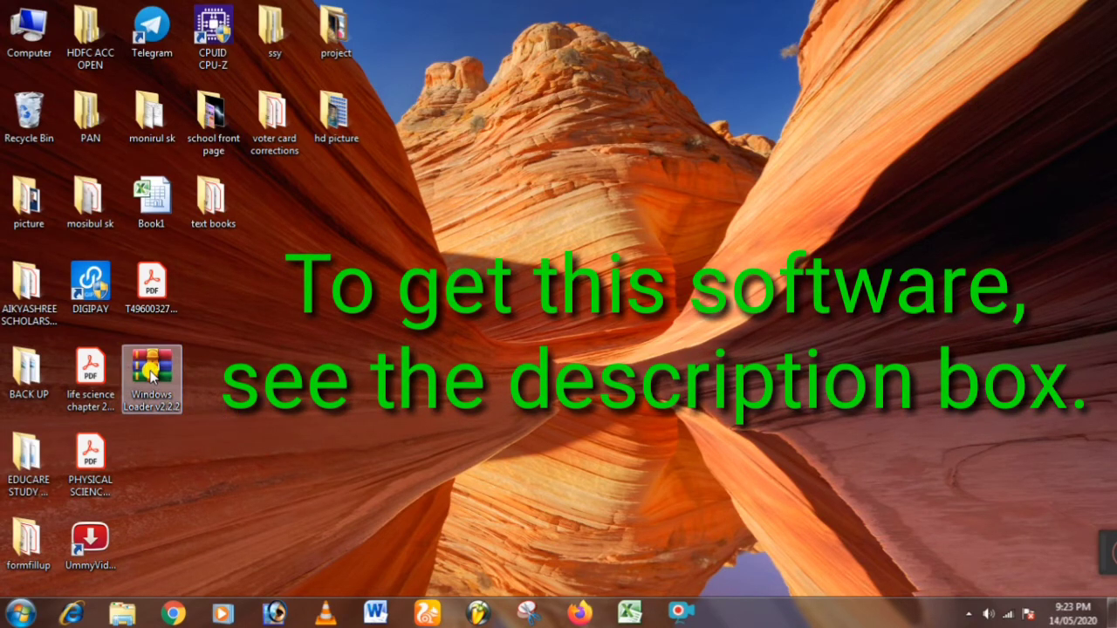
Move the Windows Loader v2.2.2 archive to an empty desktop spot and open it in a maximized WinRAR window, dismissing the purchase notice.
drag(151, 376, 281, 374)
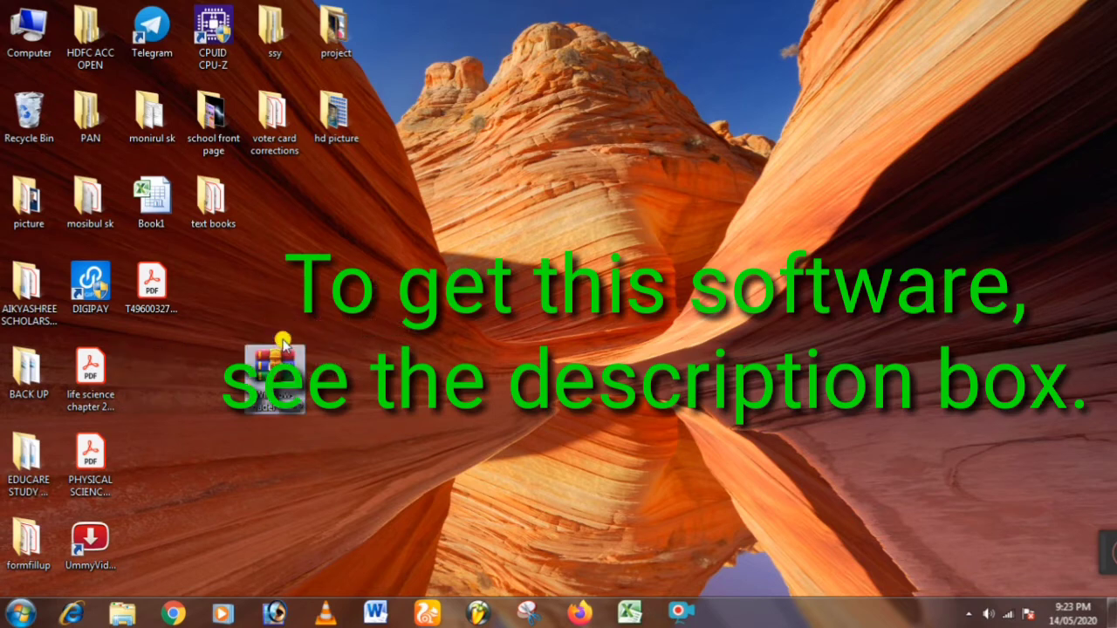
double_click(277, 373)
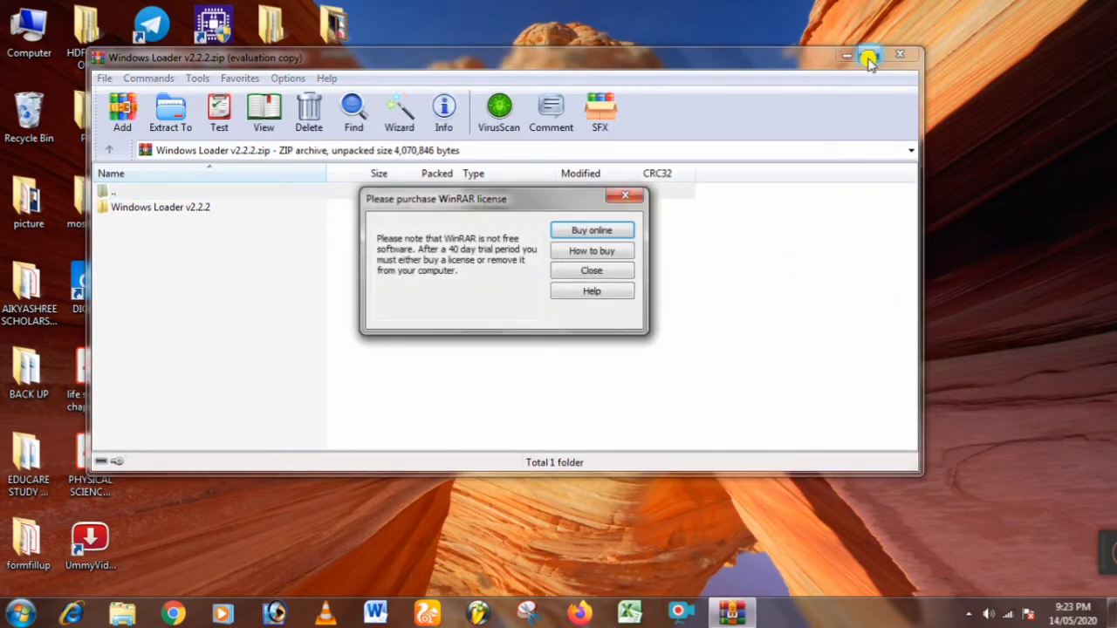
click(591, 271)
click(869, 54)
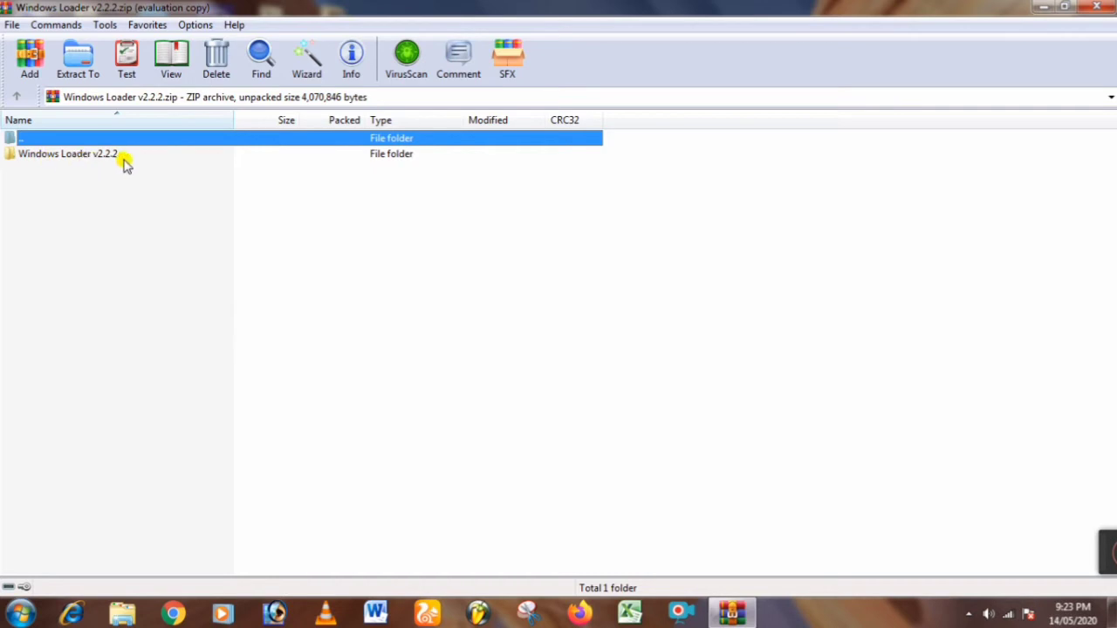
Launch Windows Loader.exe from the archive's Windows Loader v2.2.2 folder, review its Installation information, and close both the loader and the archive.
double_click(68, 157)
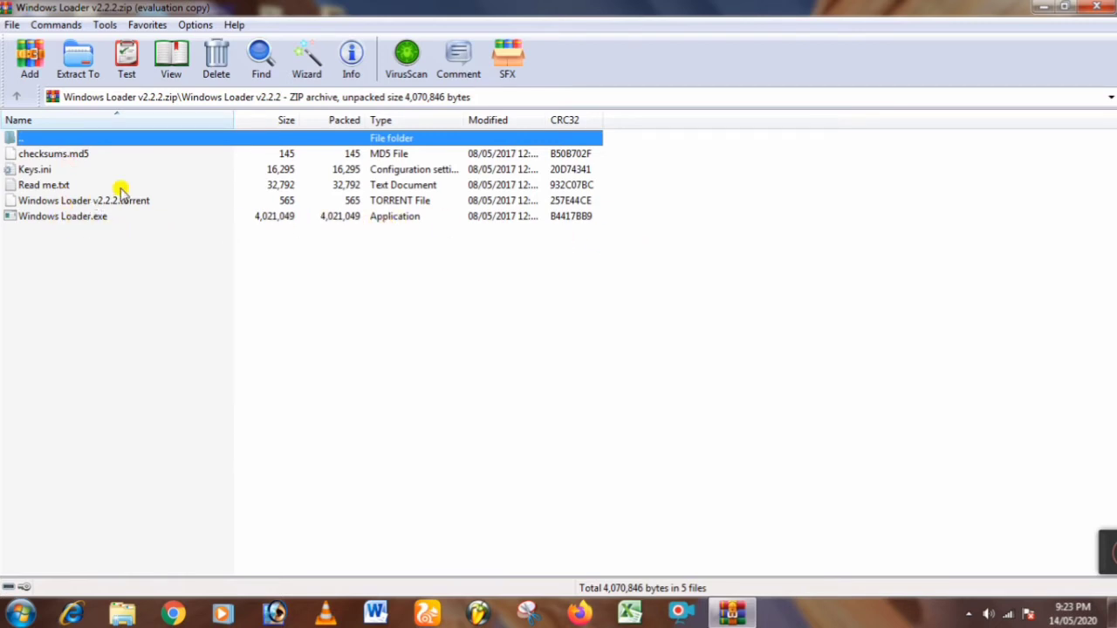
double_click(50, 223)
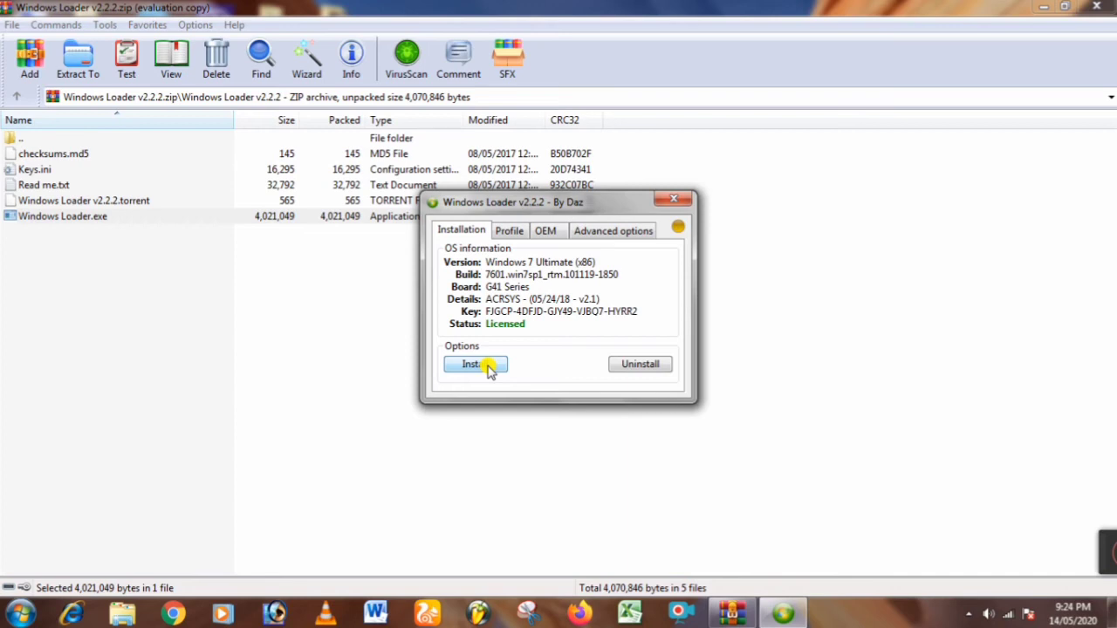
click(672, 202)
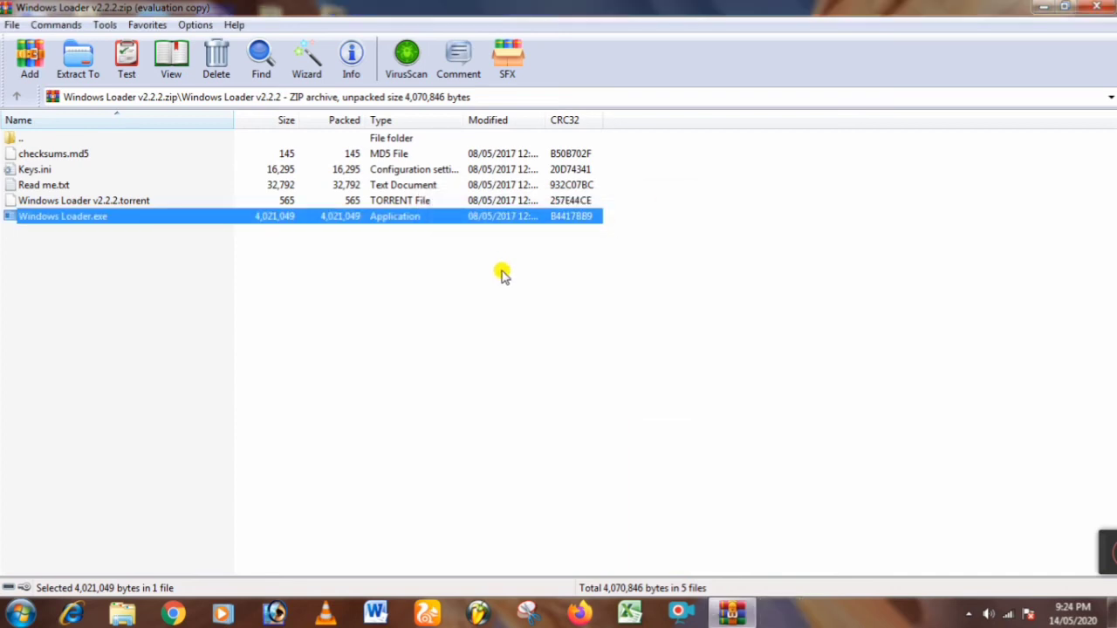
click(1101, 7)
Refresh the desktop, check the Windows activation status in the Computer properties, and close the System window.
right_click(515, 201)
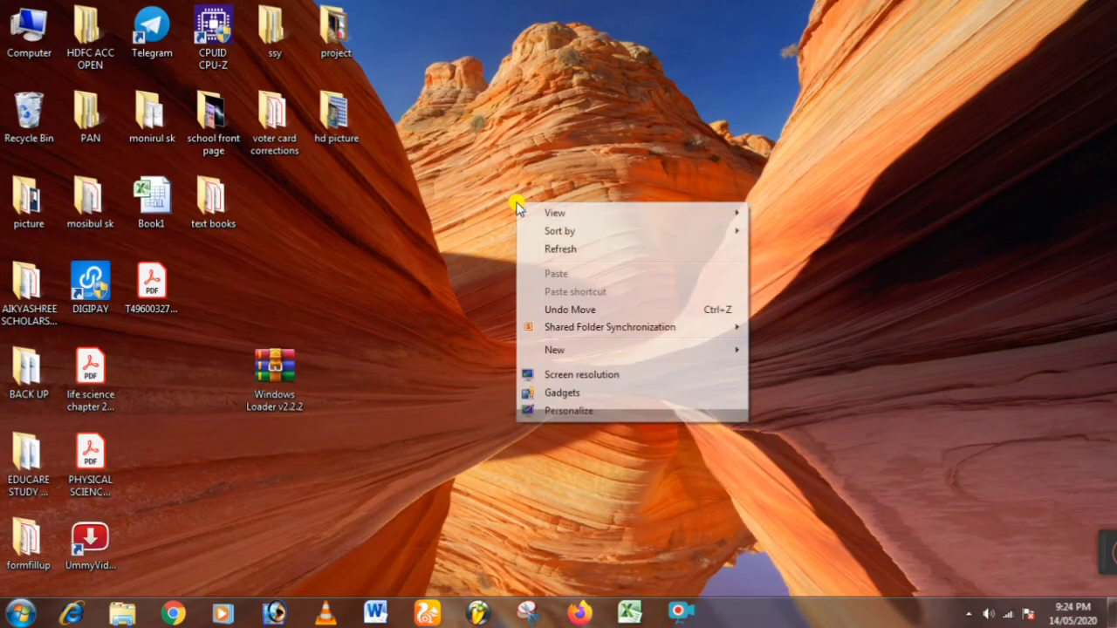
click(565, 249)
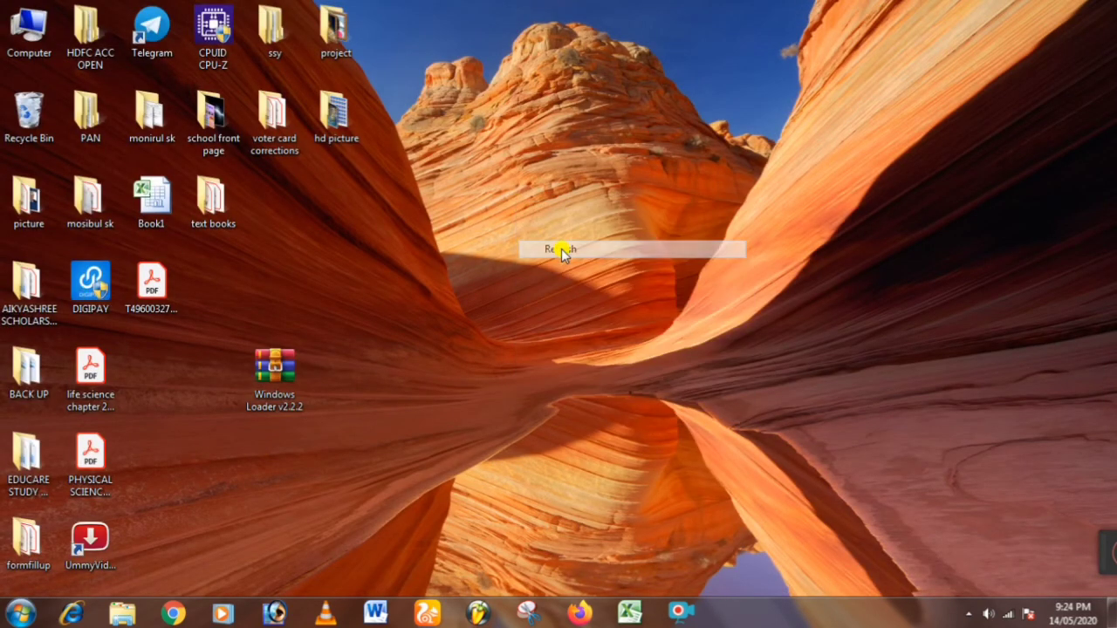
right_click(25, 52)
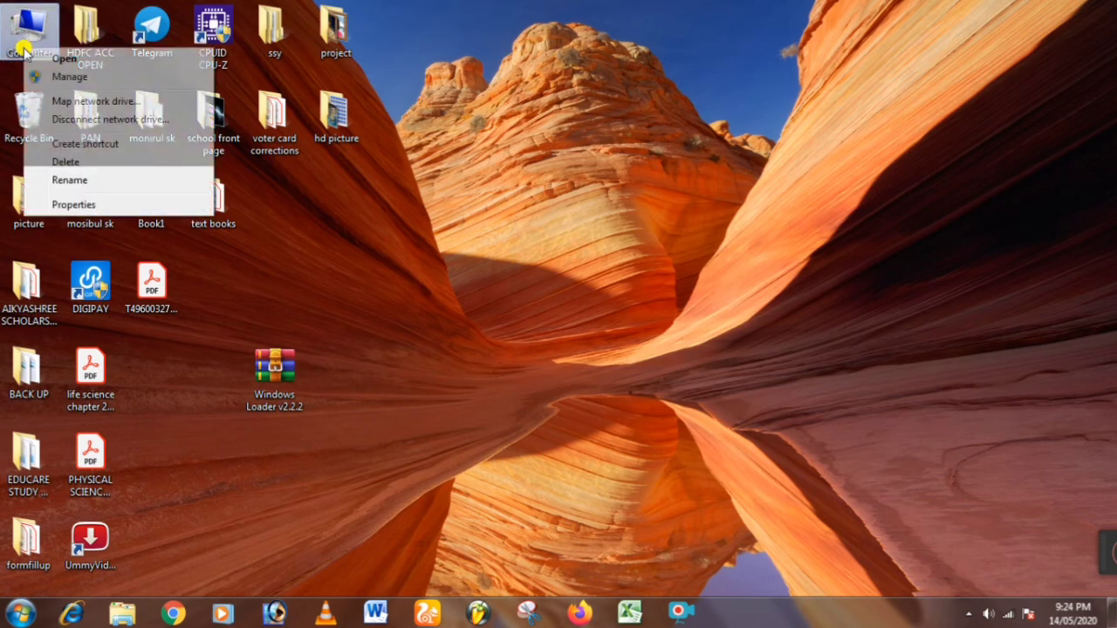
click(74, 204)
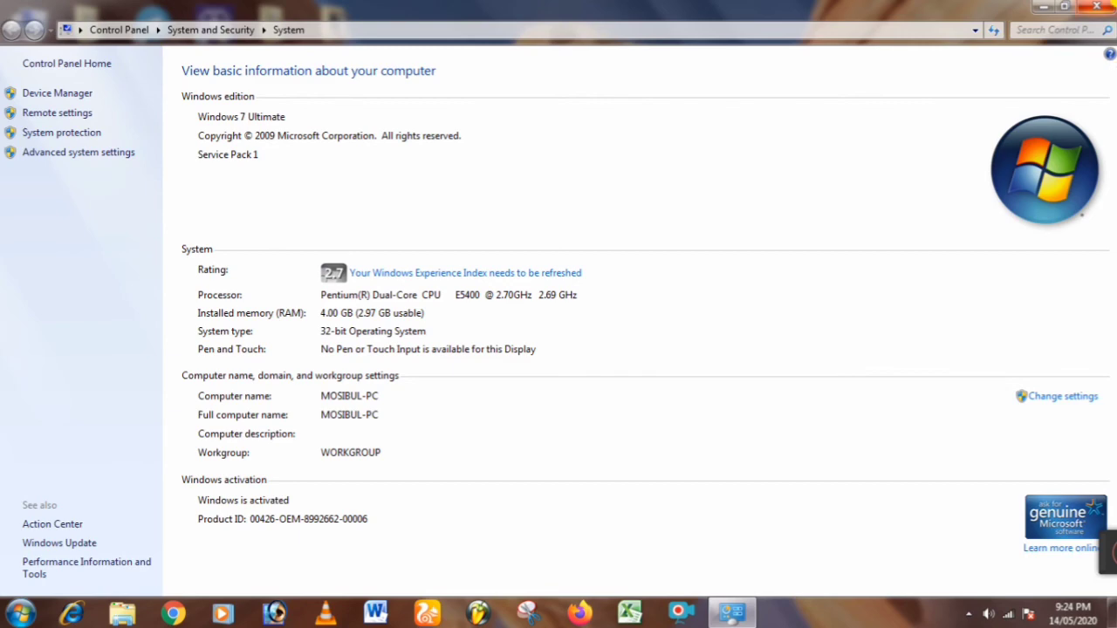
click(1109, 6)
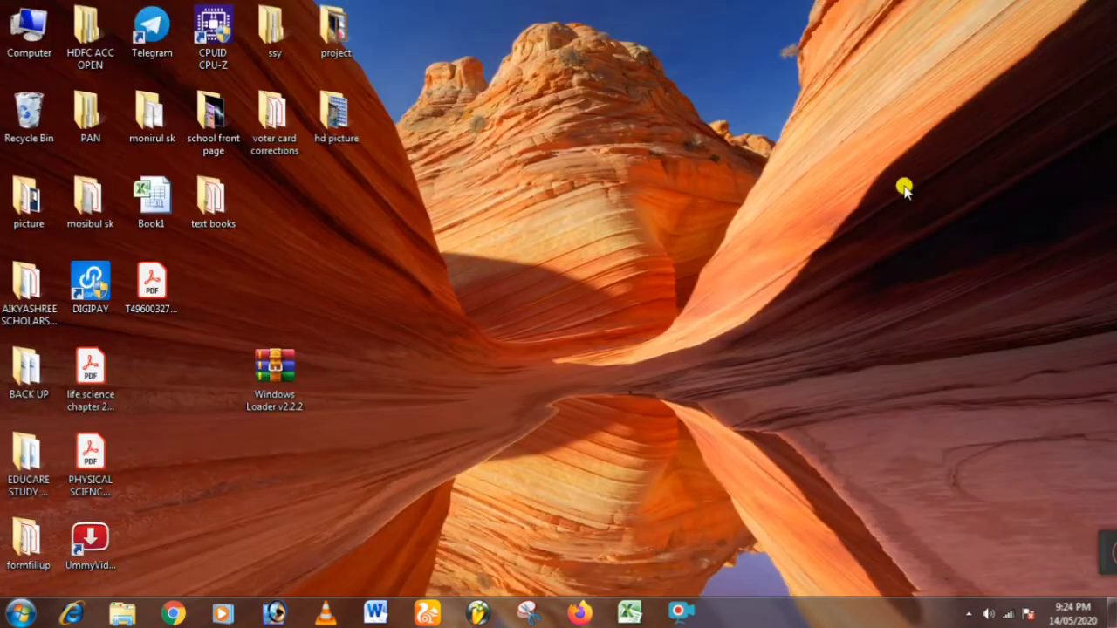
Open the hd picture folder in a maximized window, view abstract_0032 and the pictures following it, and close the viewer.
double_click(331, 131)
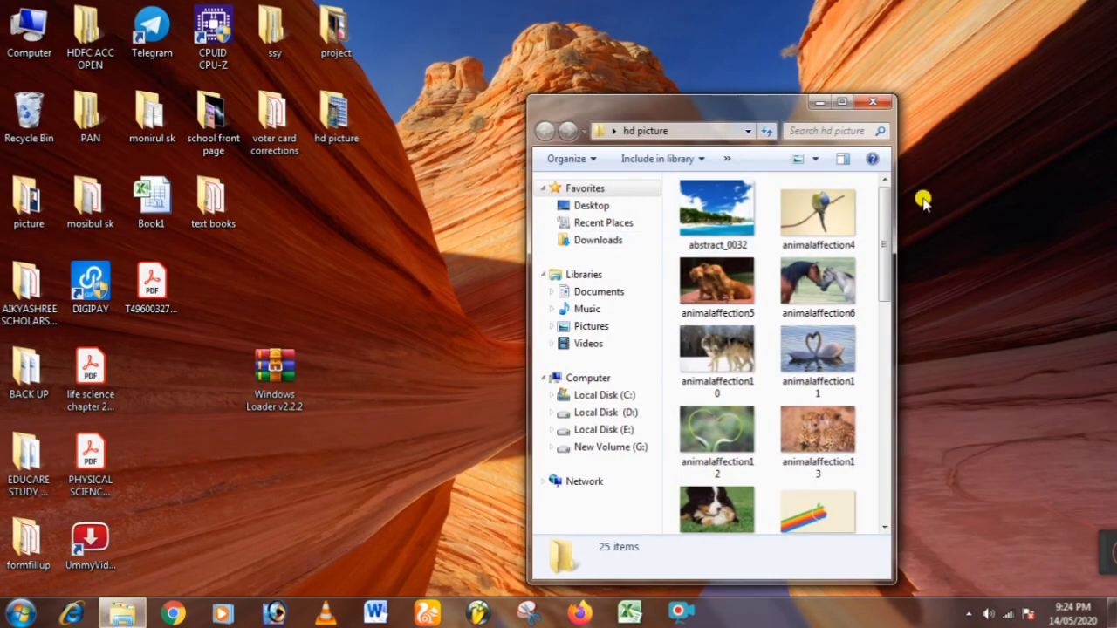
click(843, 95)
double_click(195, 122)
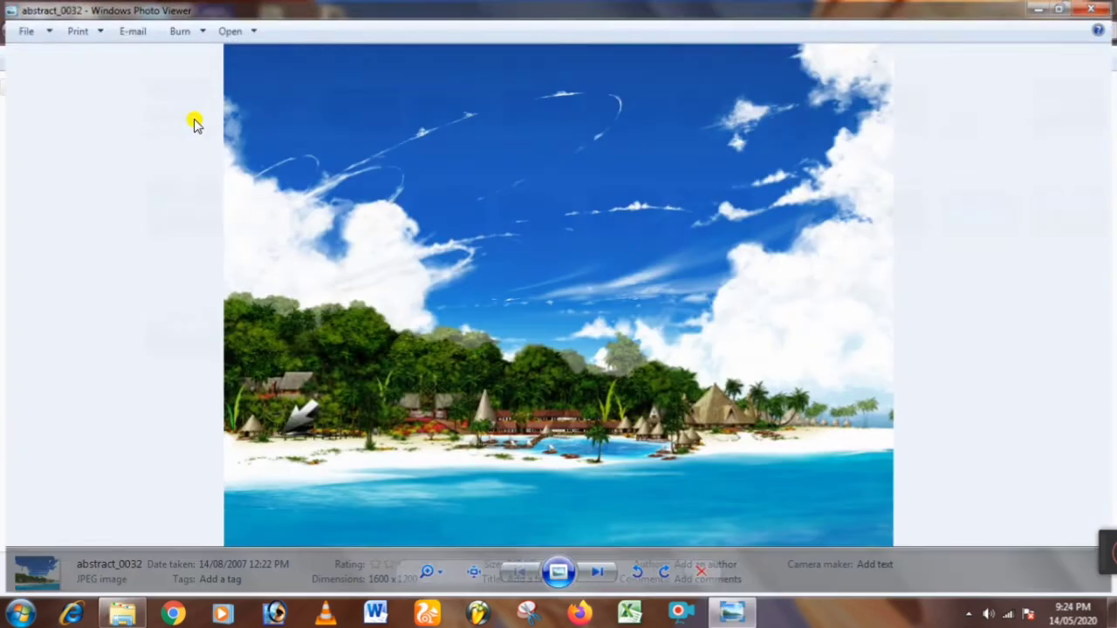
click(598, 574)
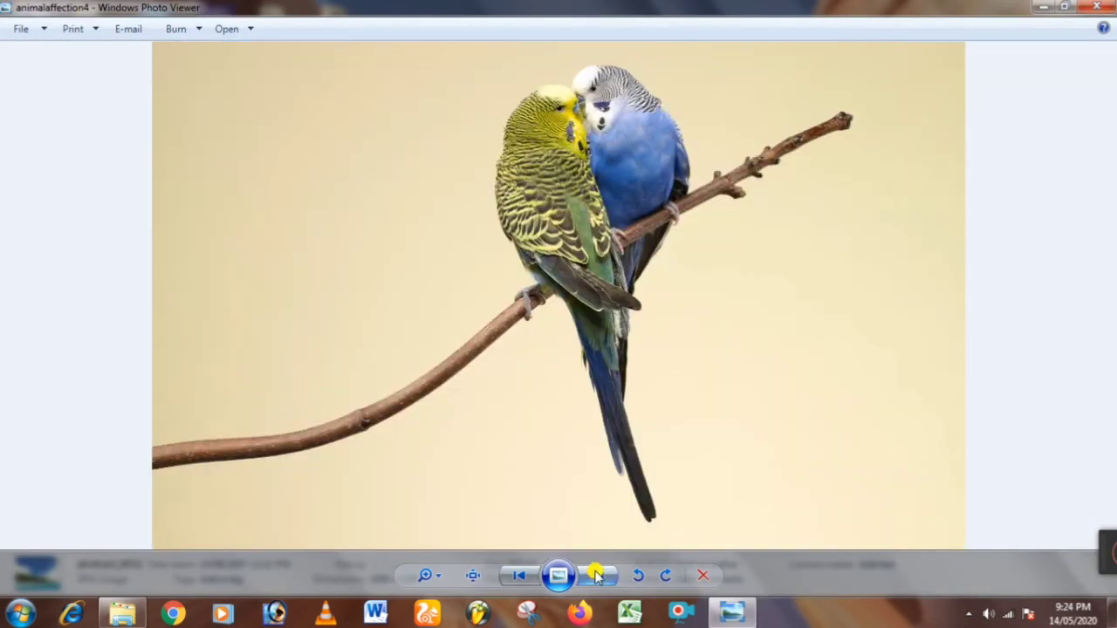
click(597, 575)
click(1101, 7)
View the animalaffection6 and avatar_03 pictures, closing each one, and close the hd picture folder.
double_click(449, 122)
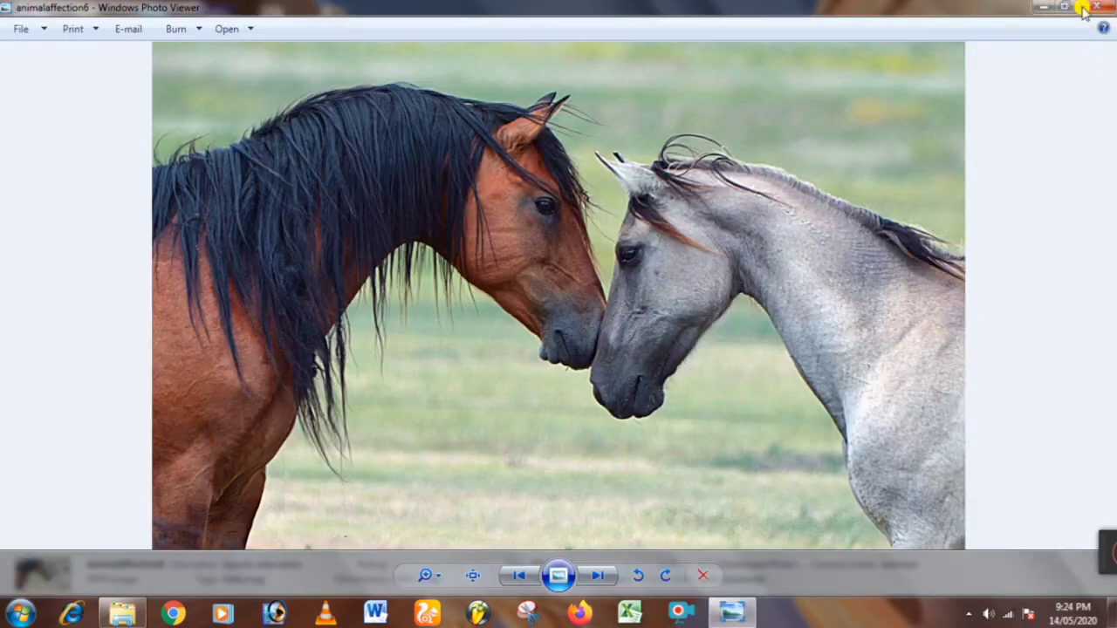
click(1083, 7)
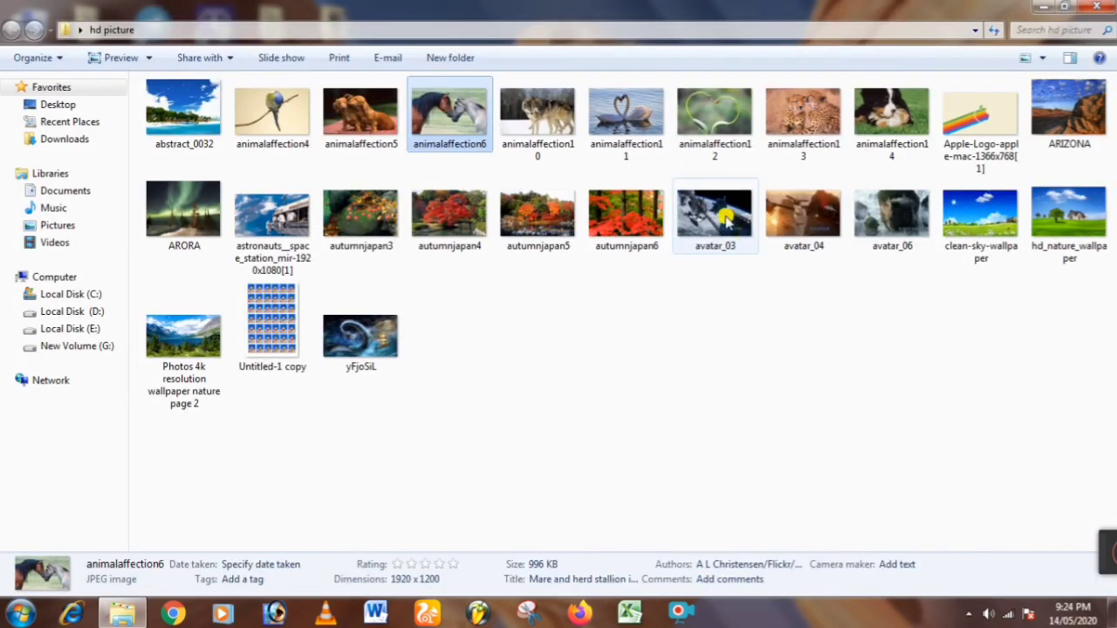
double_click(722, 215)
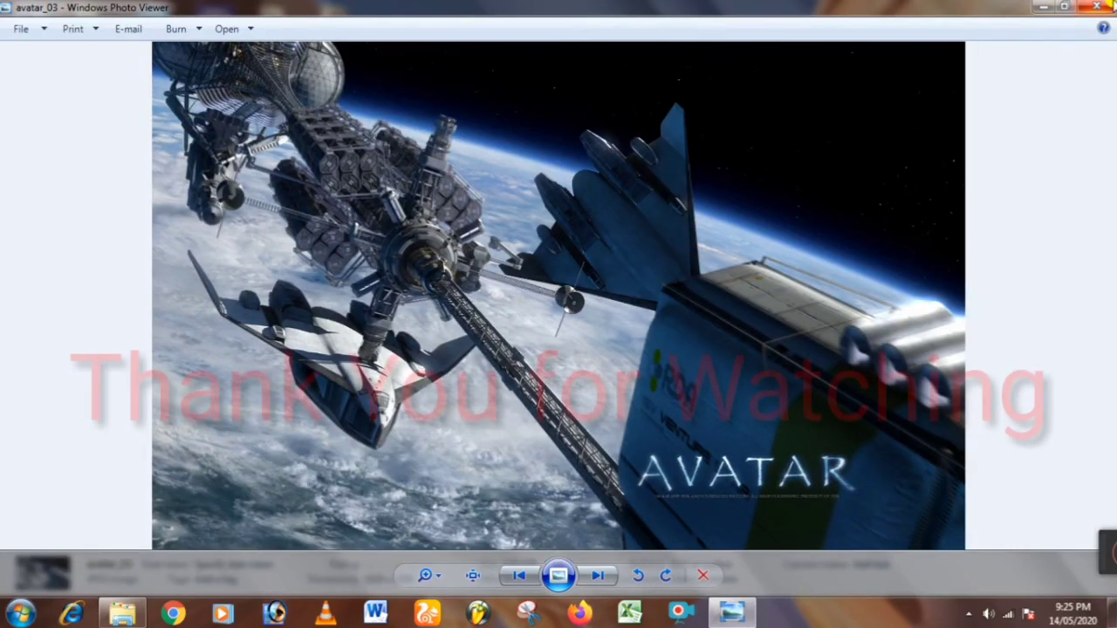
click(1104, 6)
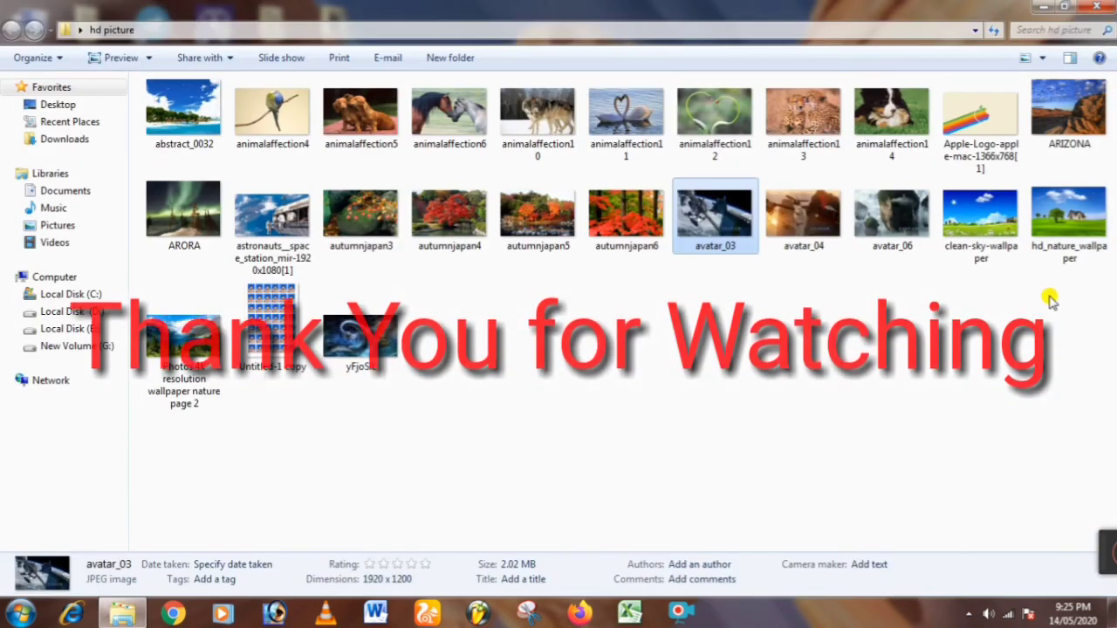
click(1099, 7)
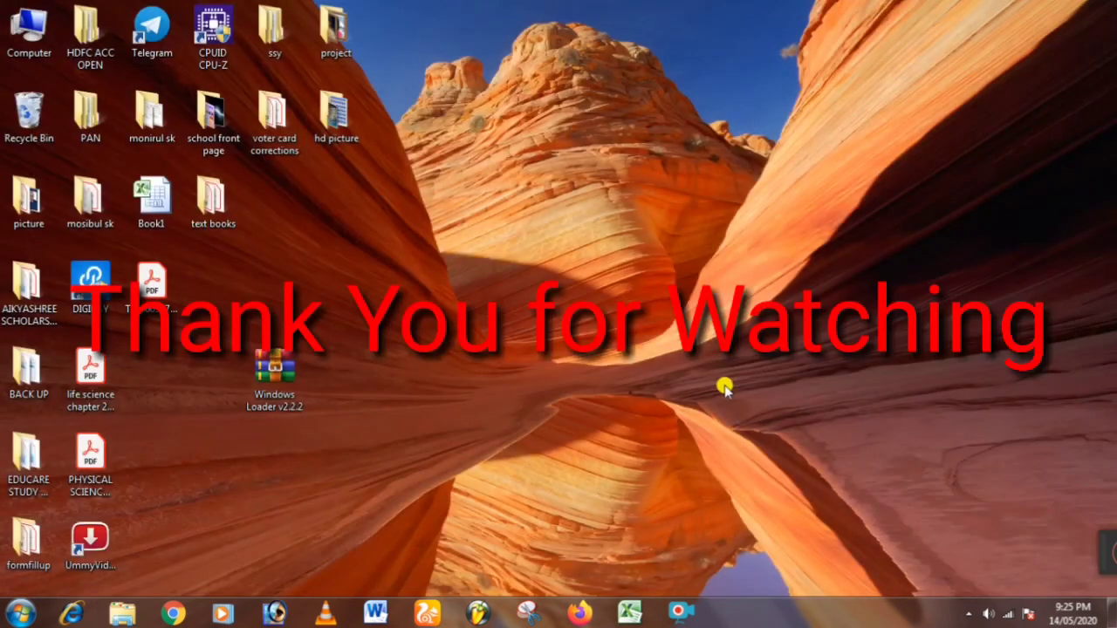